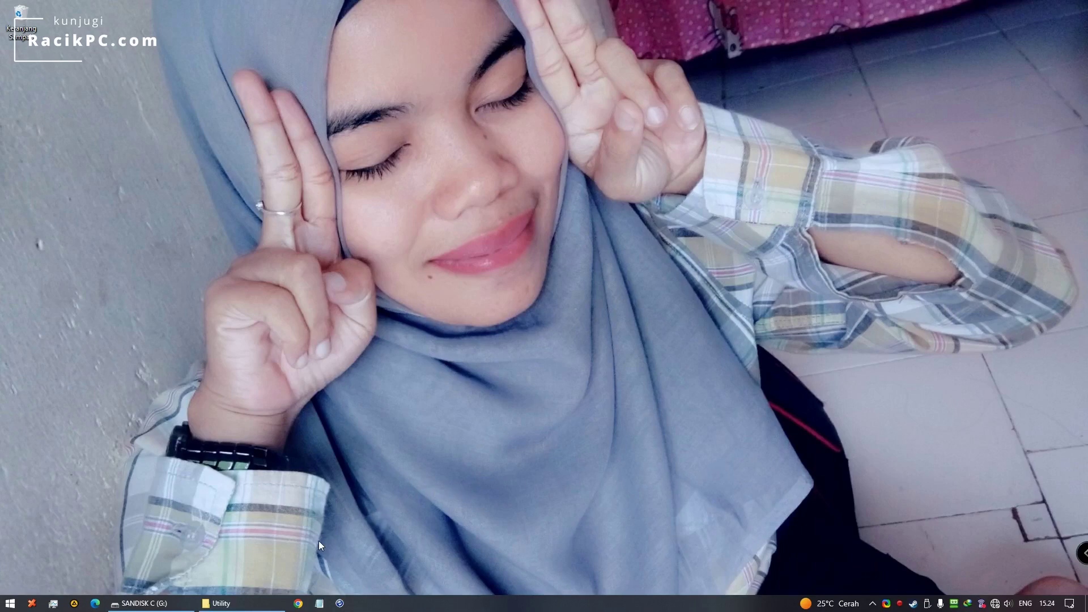
# - Open the Utility folder in File Explorer and view the properties of the SANDISK C (G:) drive
pyautogui.click(264, 604)
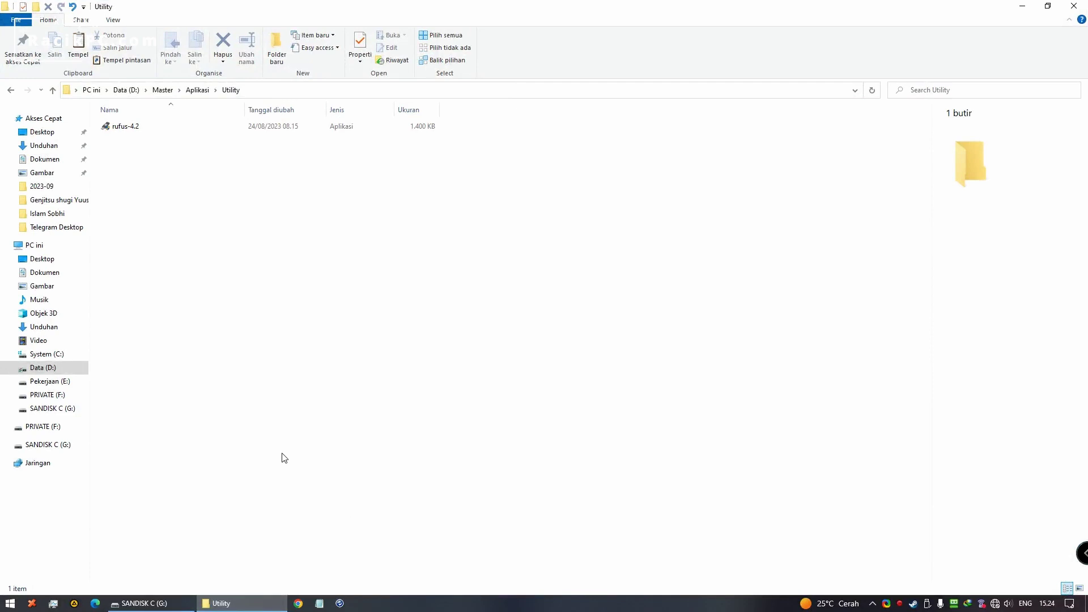
pyautogui.rightClick(45, 410)
pyautogui.click(62, 399)
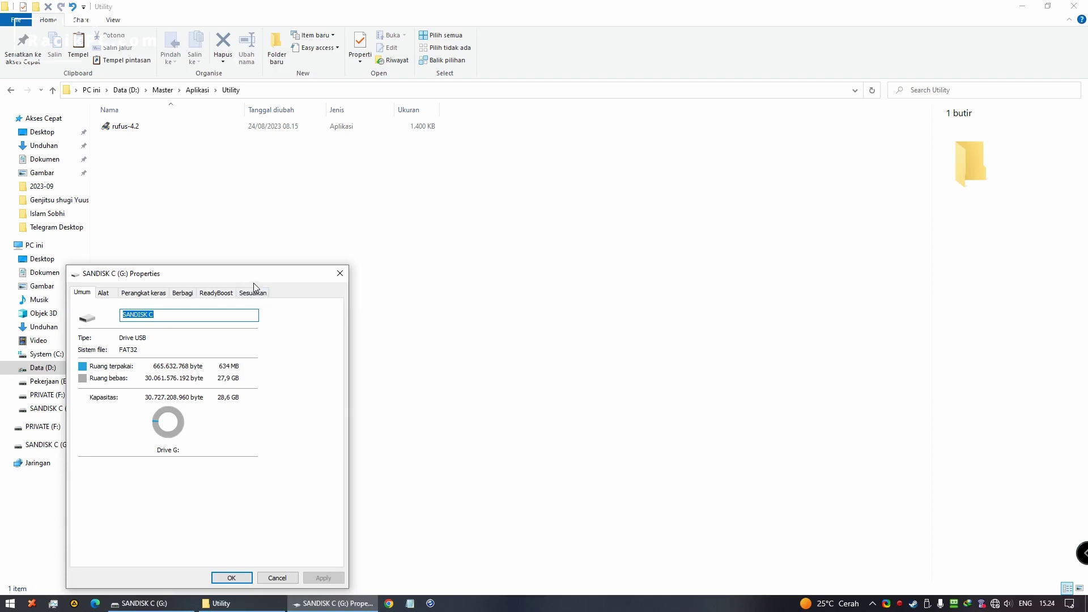
pyautogui.moveTo(251, 280); pyautogui.dragTo(305, 232)
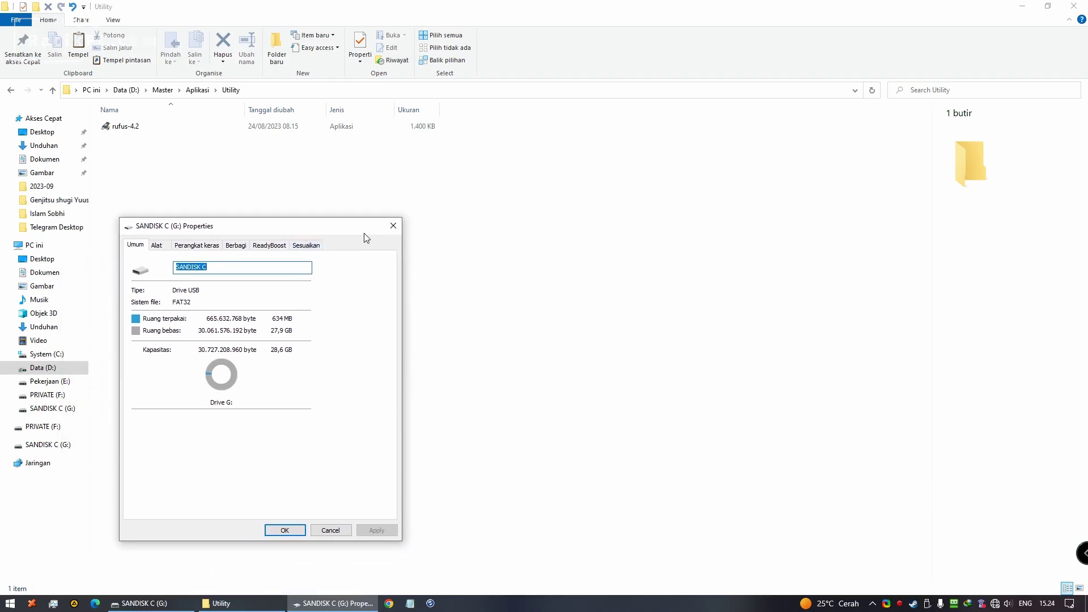
pyautogui.click(392, 227)
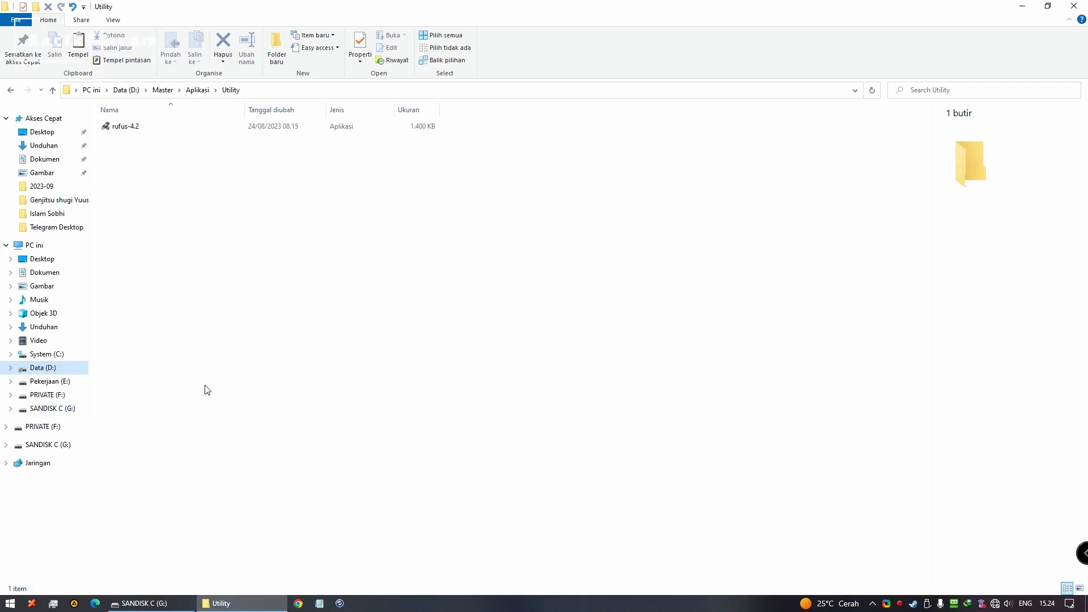
# - Launch rufus-4.2 from the Utility folder and reposition its window so all settings are in view
pyautogui.click(189, 373)
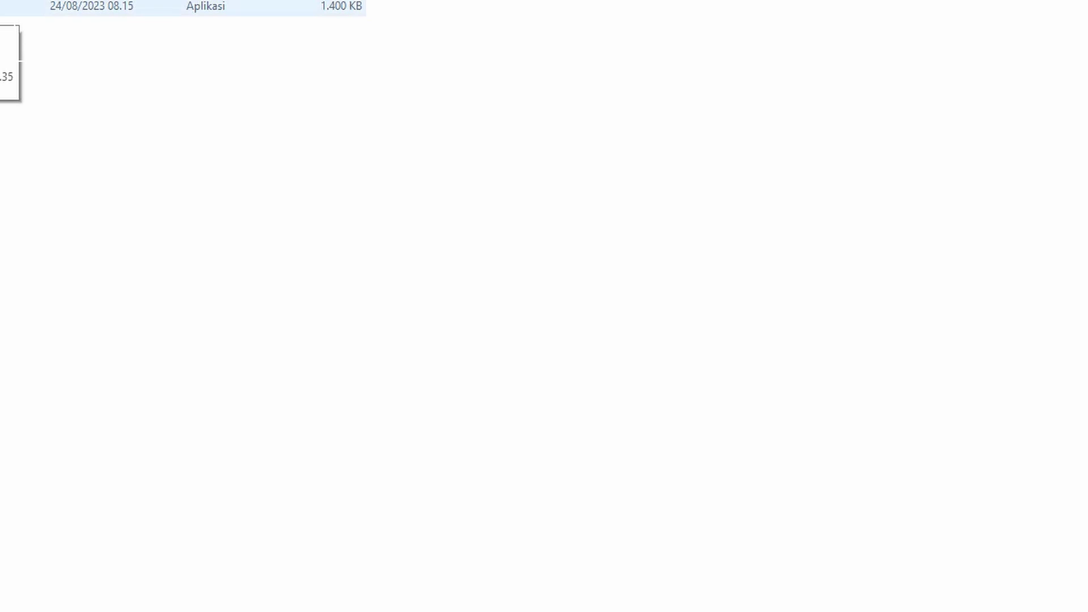
pyautogui.doubleClick(3, 8)
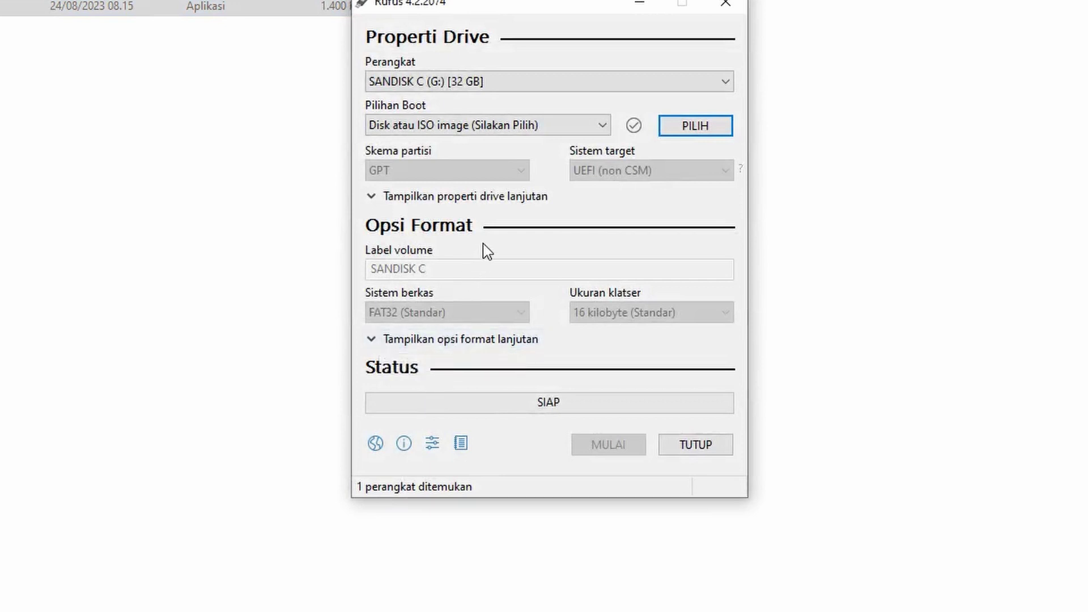
pyautogui.moveTo(506, 7); pyautogui.dragTo(451, 75)
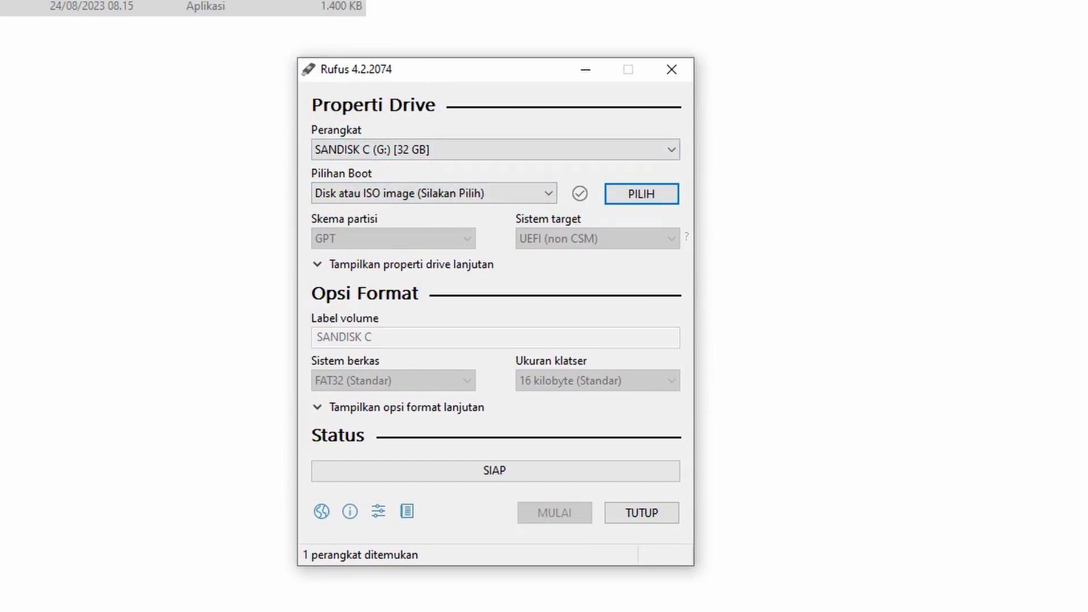
# - Choose SANDISK C (G:) [32 GB] as the target device in Rufus
pyautogui.click(431, 143)
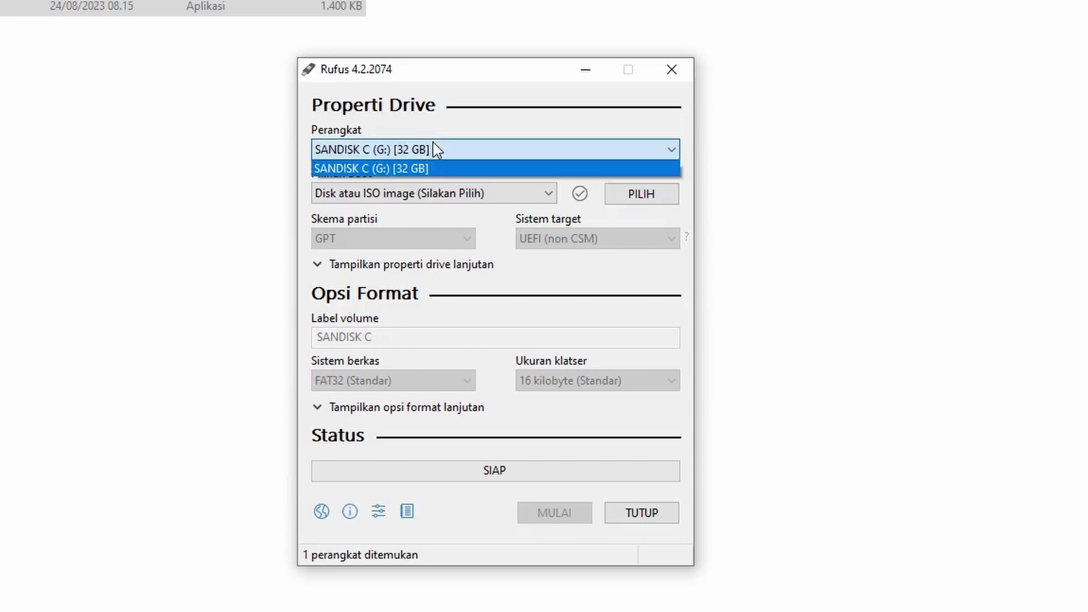
pyautogui.click(435, 150)
pyautogui.click(435, 151)
pyautogui.click(434, 152)
pyautogui.click(433, 153)
pyautogui.click(434, 153)
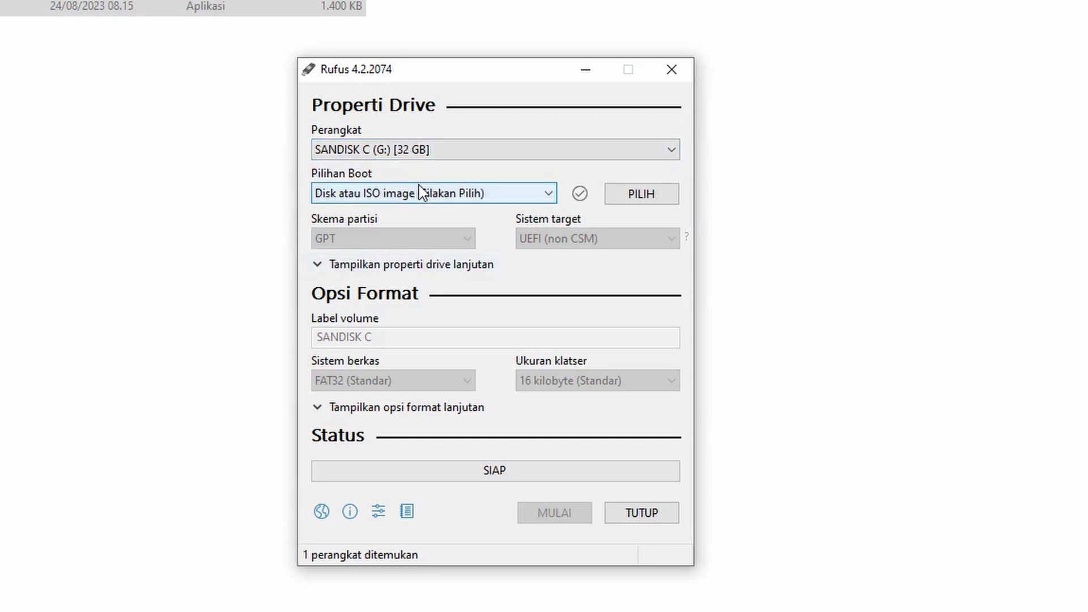
pyautogui.click(463, 149)
pyautogui.click(464, 149)
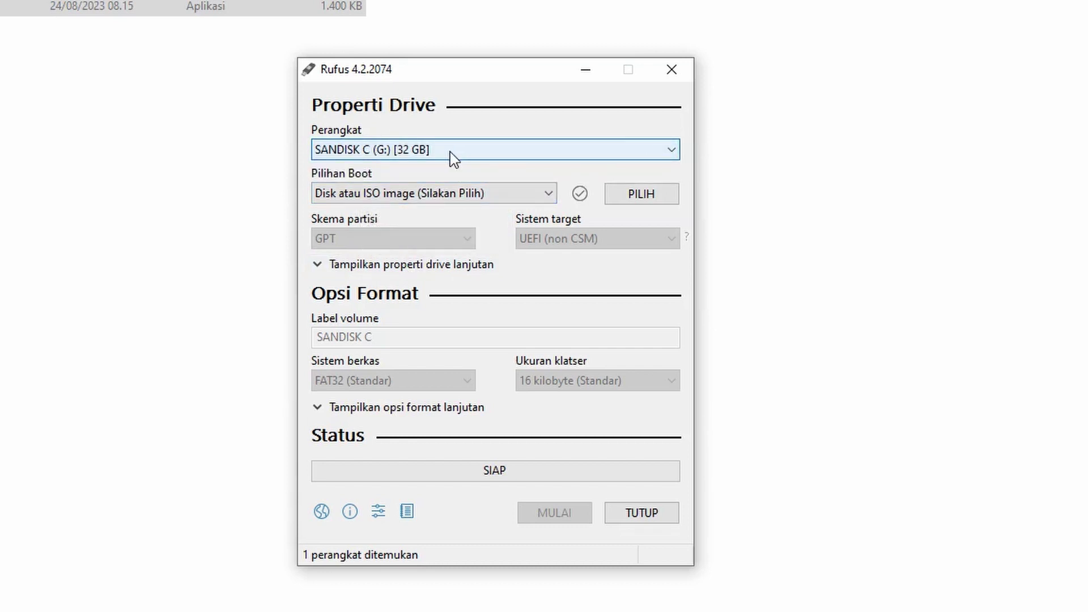
pyautogui.click(450, 151)
pyautogui.click(451, 150)
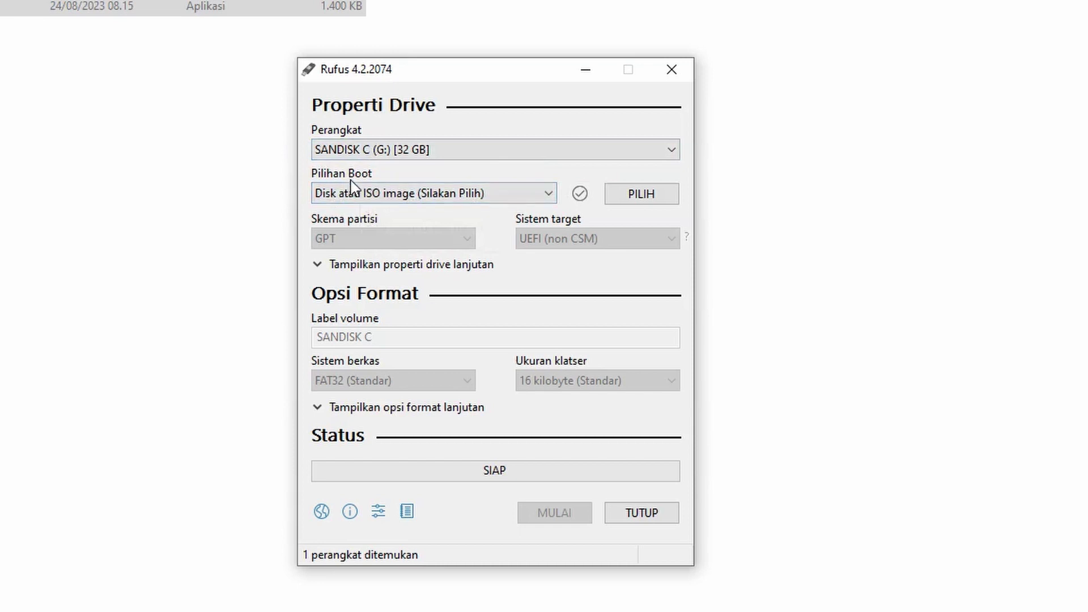
# - Set the boot selection to a disk or ISO image and load Win10_22H2_EnglishInternational_x64v1 from the Windows folder
pyautogui.click(376, 196)
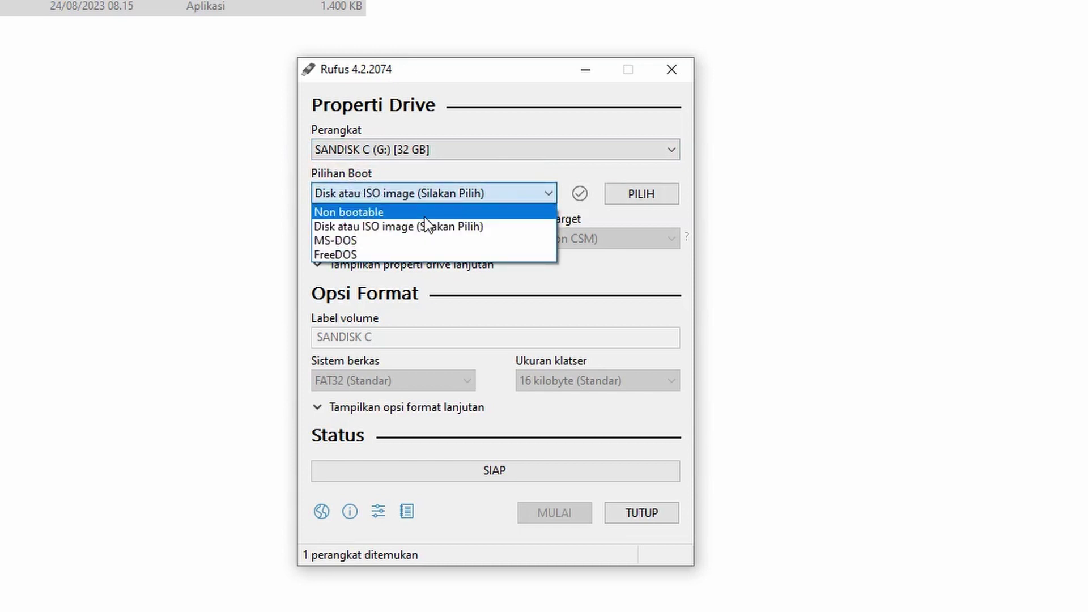
pyautogui.click(383, 228)
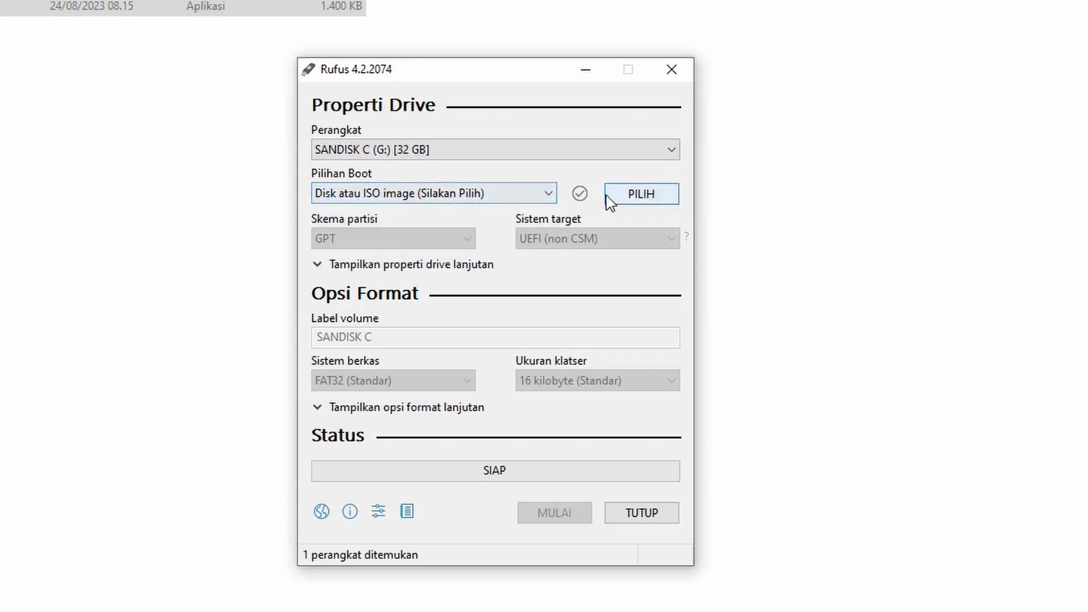
pyautogui.click(638, 201)
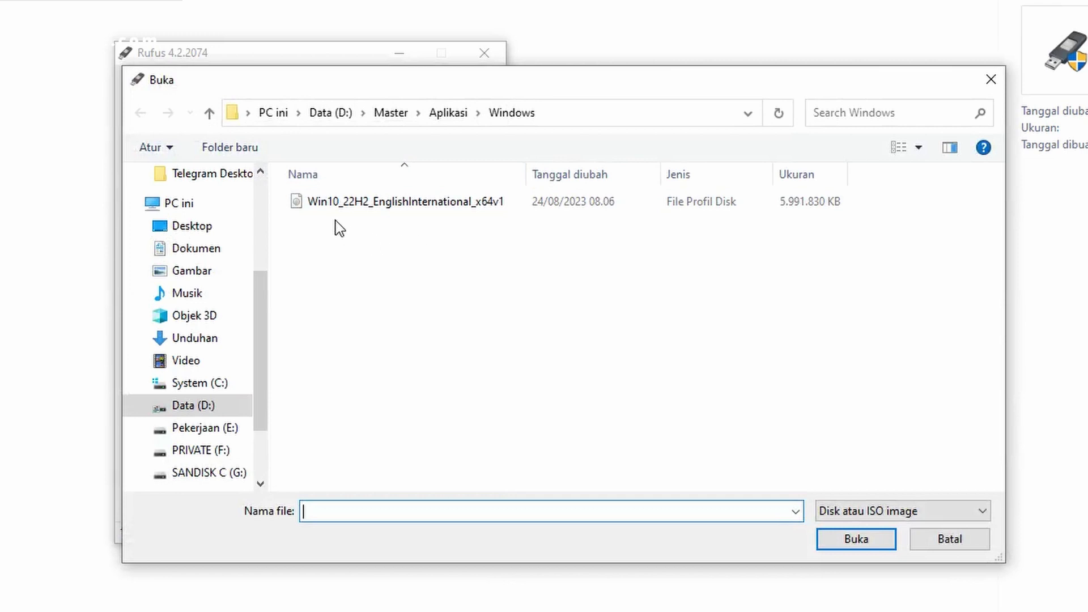
pyautogui.click(363, 211)
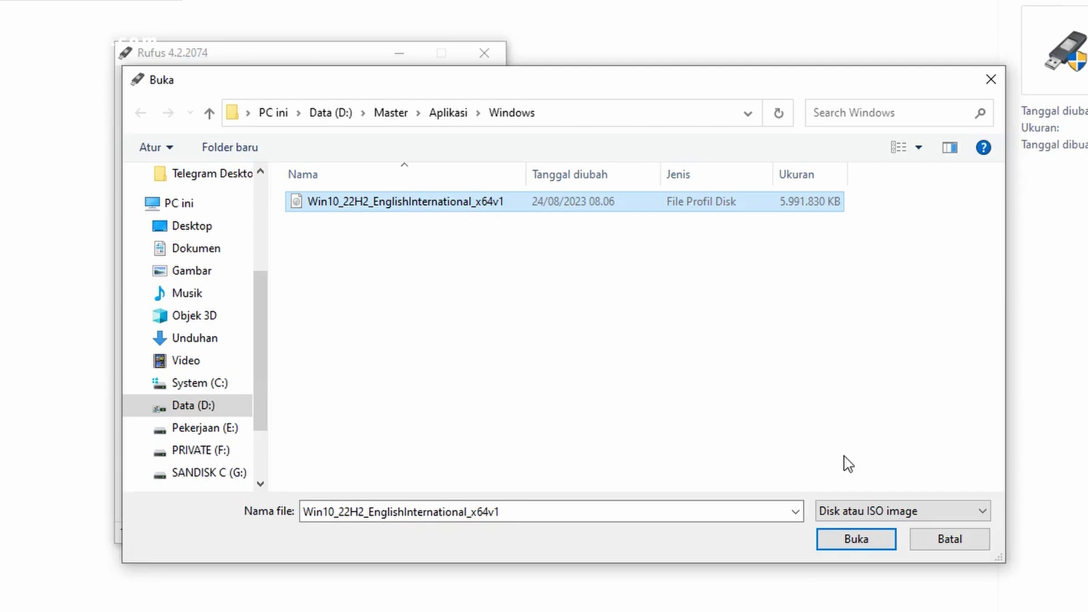
pyautogui.click(868, 542)
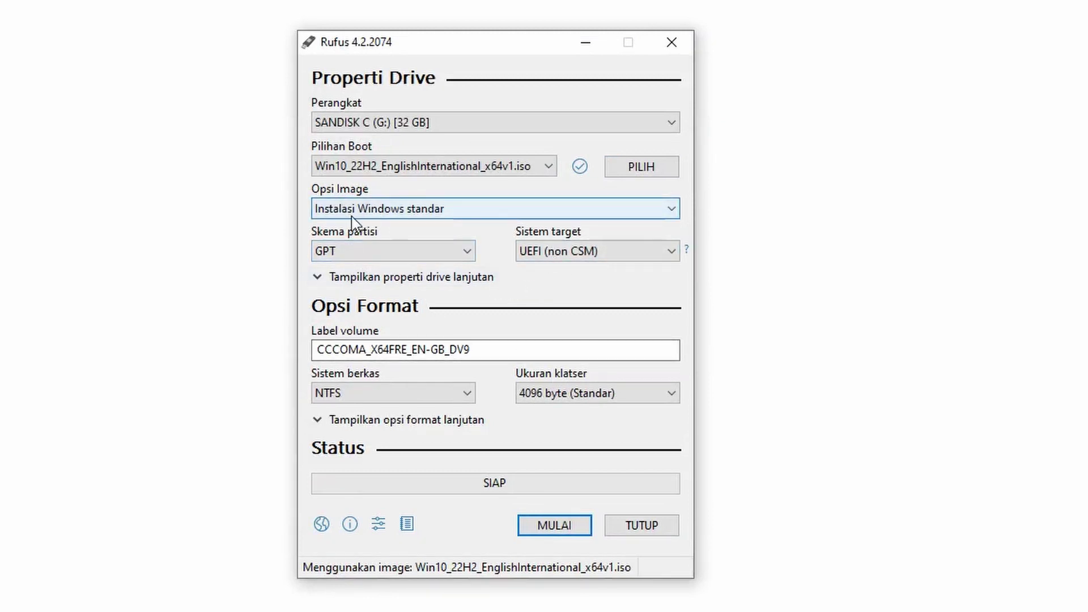
# - Set the image option to Instalasi Windows standar and keep GPT as the partition scheme
pyautogui.click(424, 212)
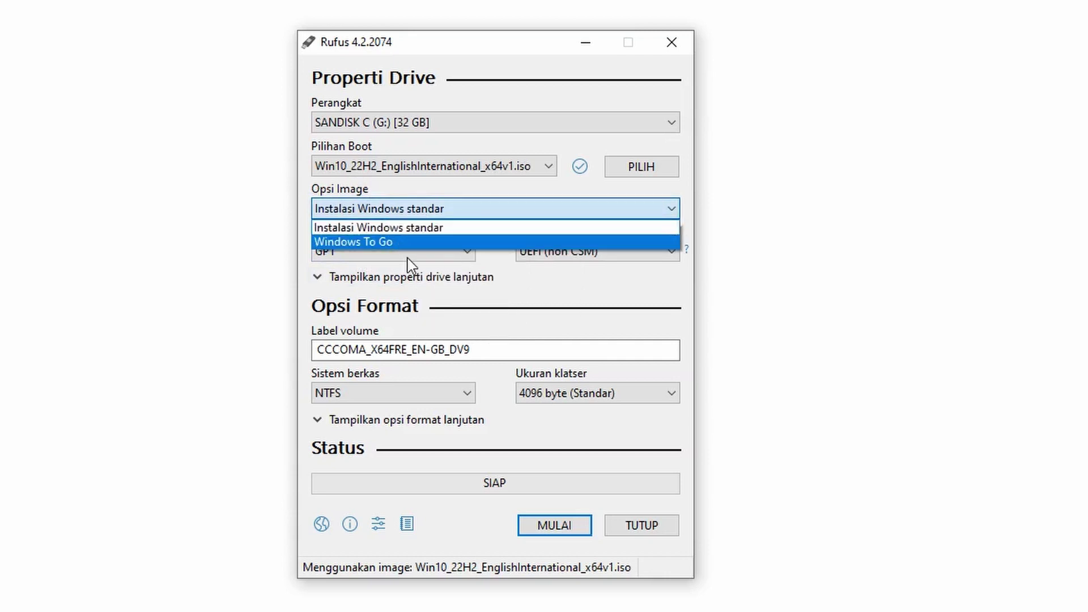
pyautogui.click(484, 231)
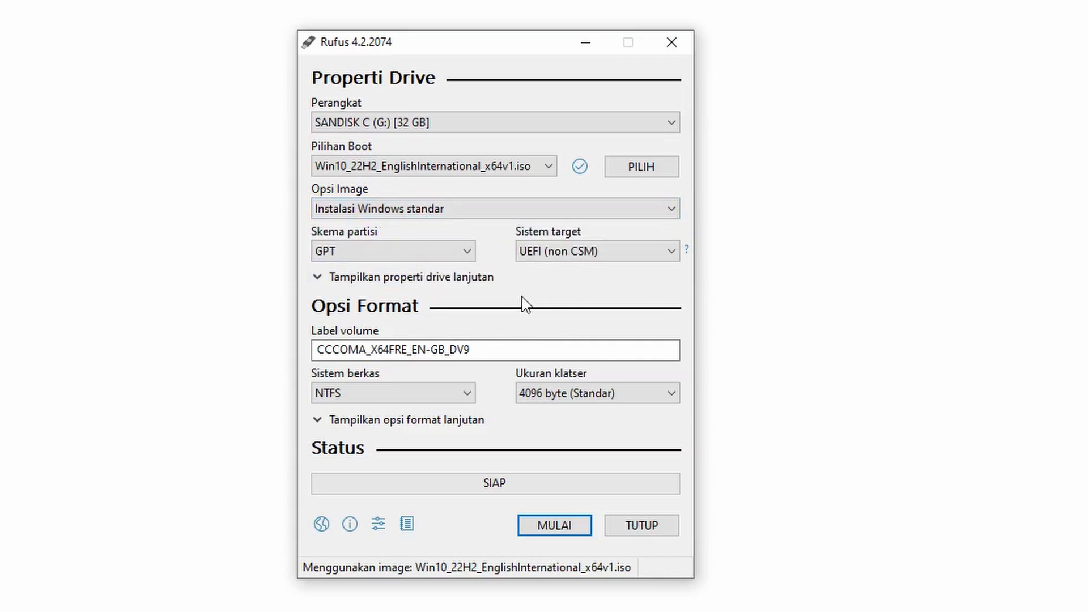
pyautogui.click(367, 251)
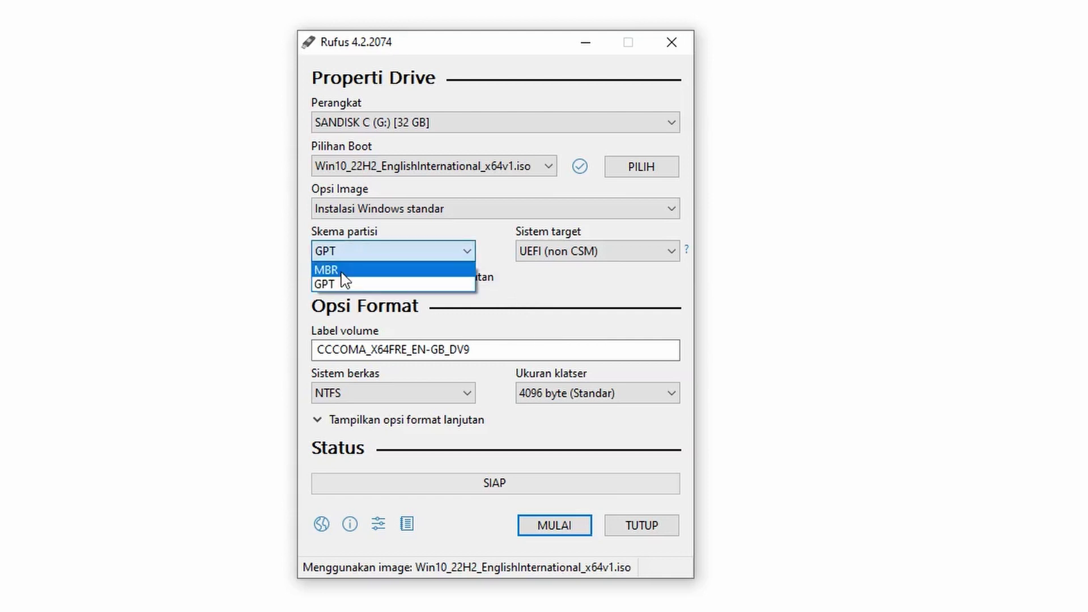
pyautogui.click(542, 294)
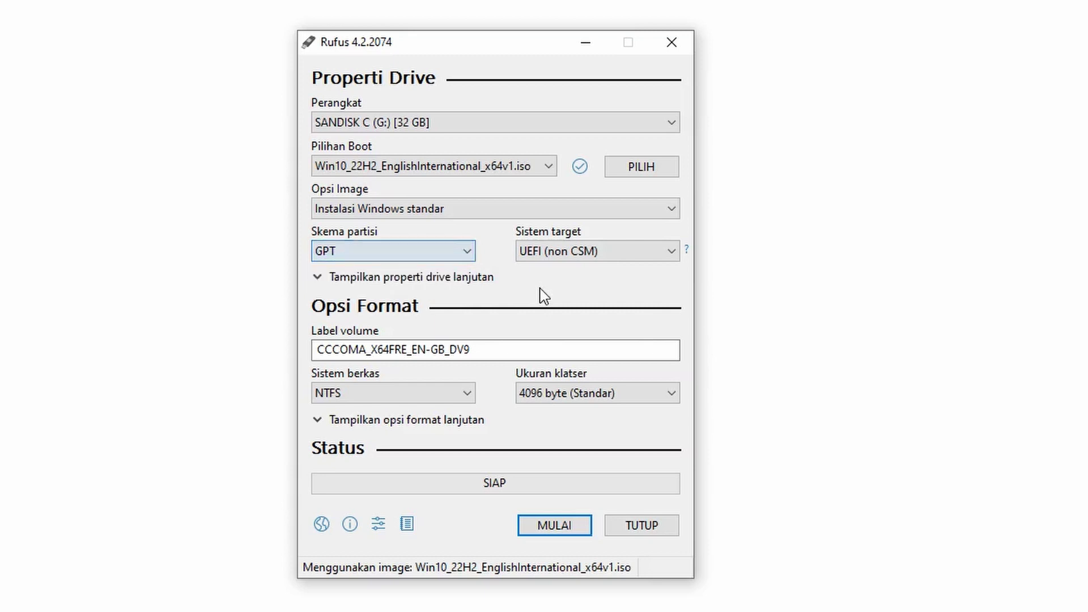
pyautogui.click(466, 263)
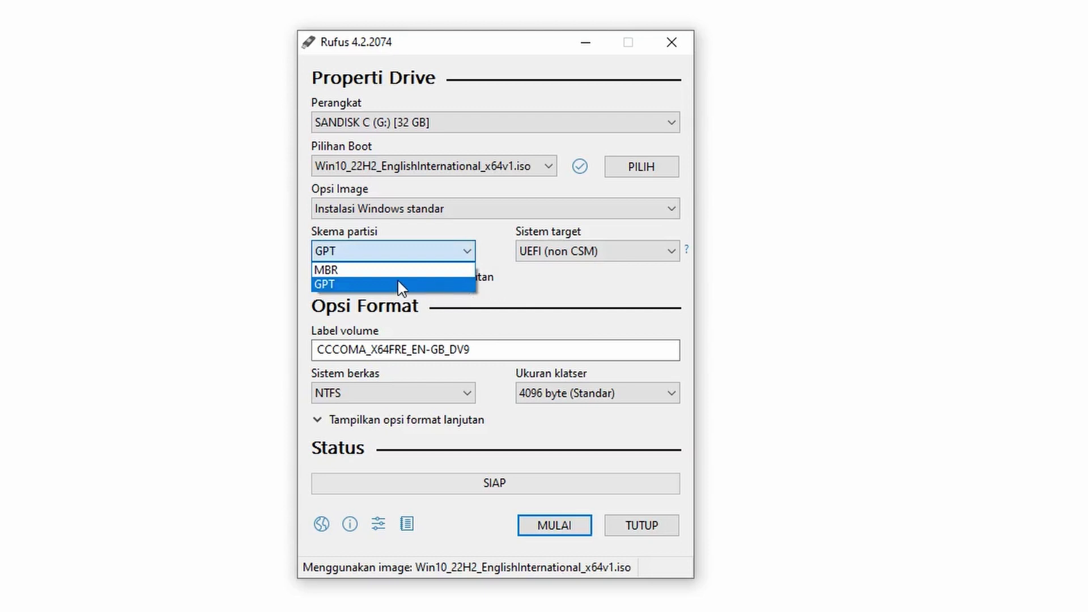
pyautogui.click(566, 293)
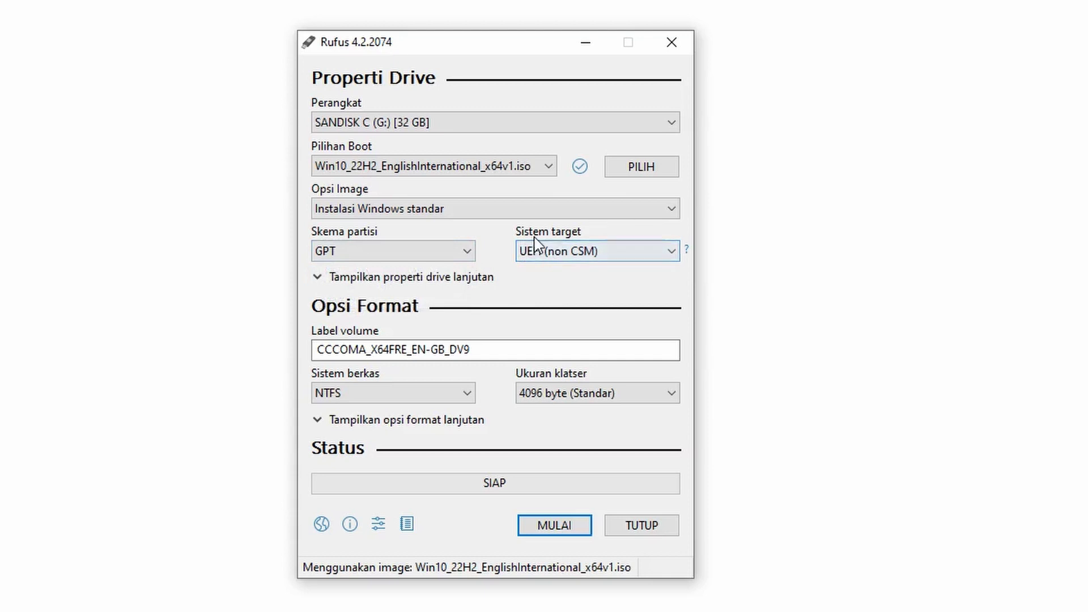
# - Keep UEFI (non CSM) as the target system for the bootable drive
pyautogui.click(564, 252)
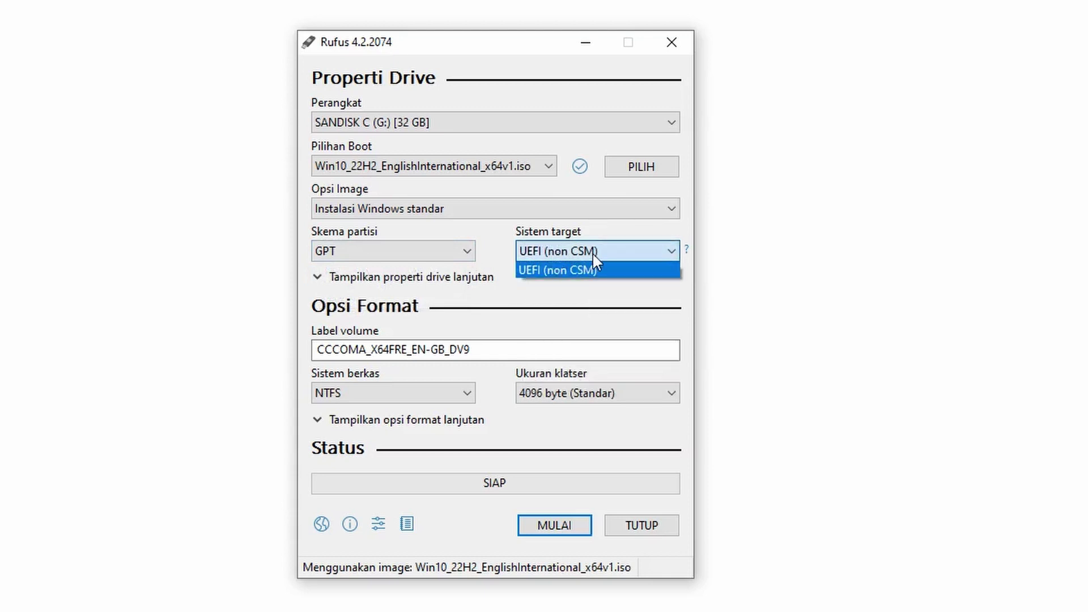
pyautogui.click(593, 253)
pyautogui.click(562, 258)
pyautogui.click(418, 309)
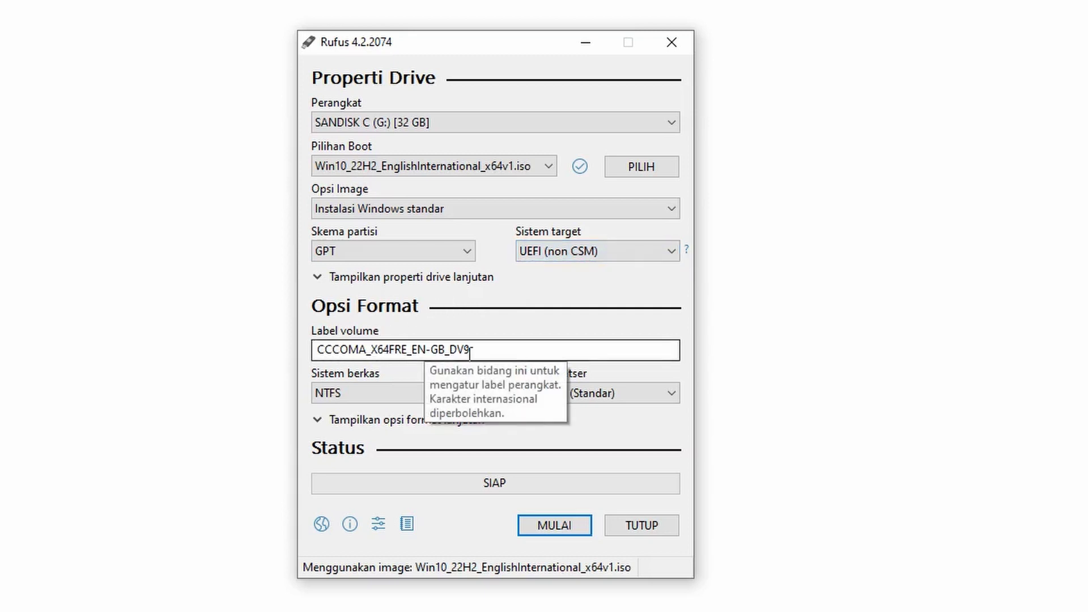
# - Set the volume label to Windows 10 and review the file system and advanced format options
pyautogui.moveTo(476, 352); pyautogui.dragTo(313, 350)
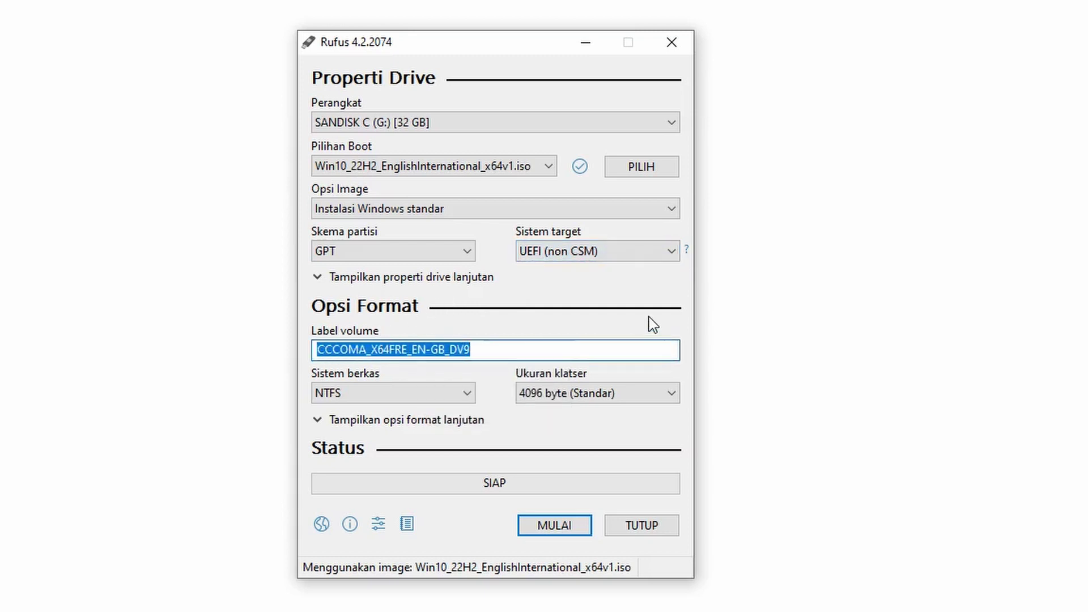
pyautogui.write('Windows 10')
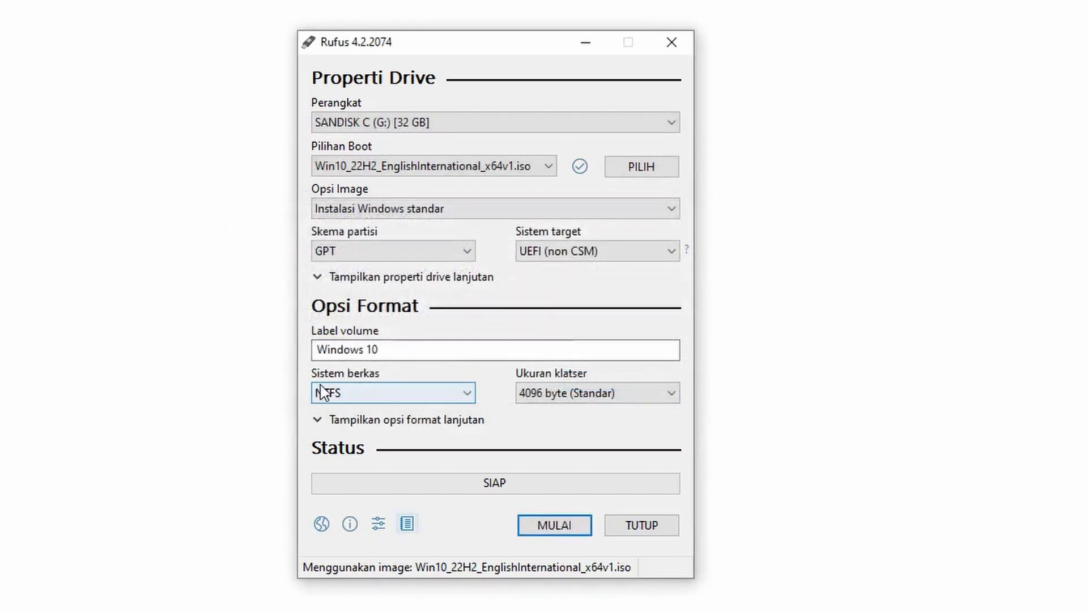
pyautogui.click(355, 390)
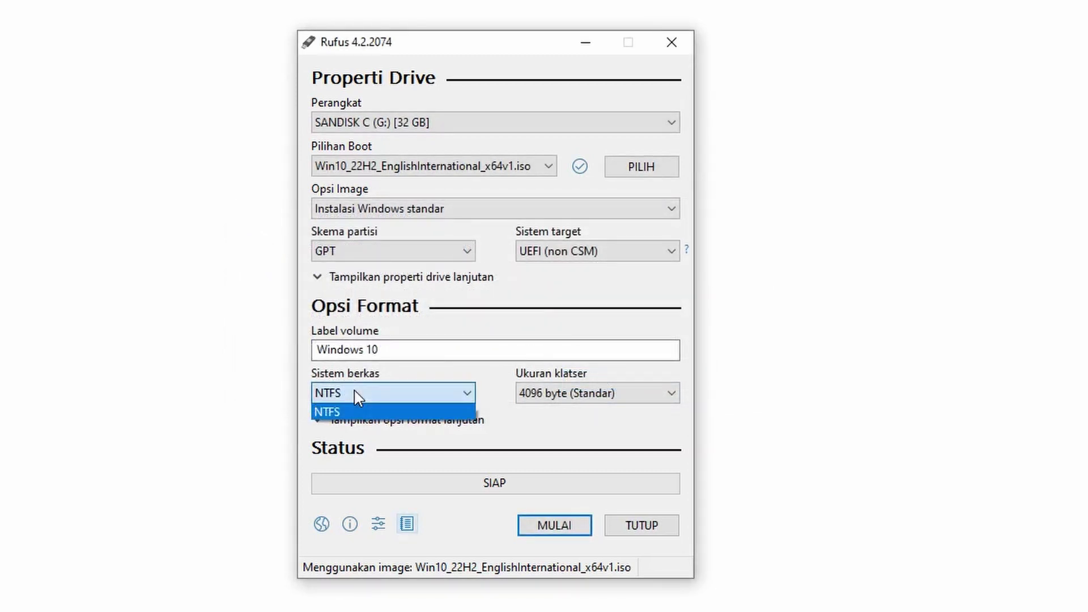
pyautogui.click(358, 397)
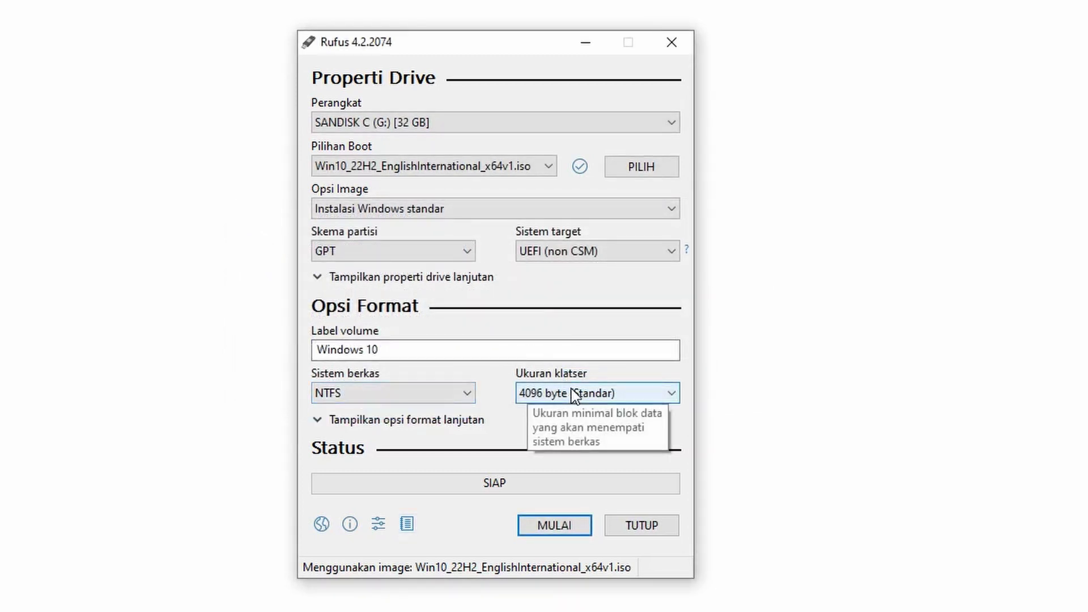
pyautogui.click(317, 424)
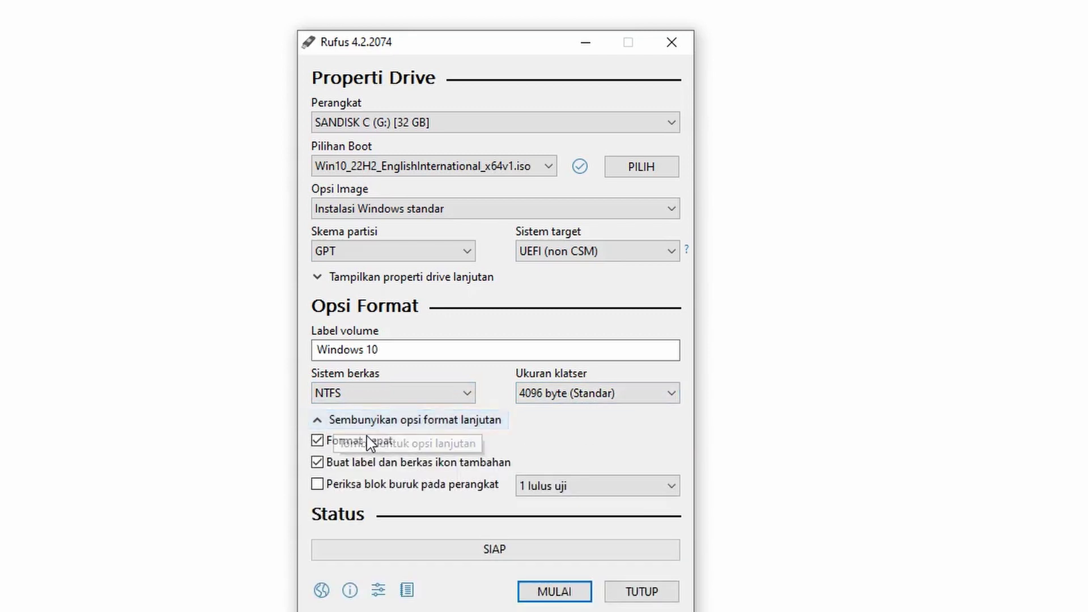
pyautogui.click(390, 420)
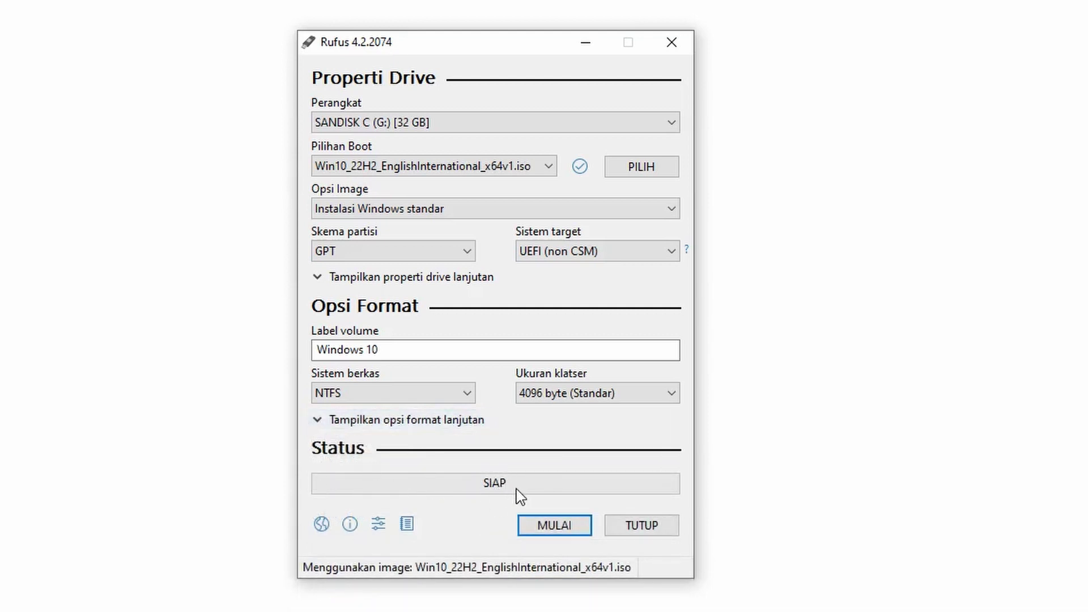
# - Start writing the bootable drive without any Windows customization options, and confirm erasing all data on SANDISK C (G:)
pyautogui.click(565, 535)
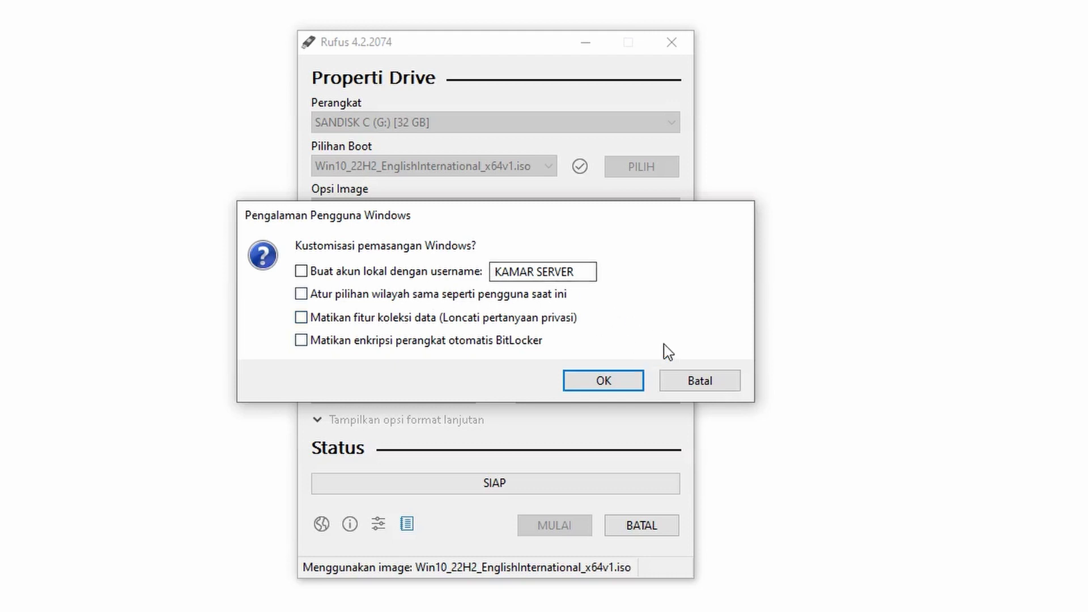
pyautogui.click(618, 384)
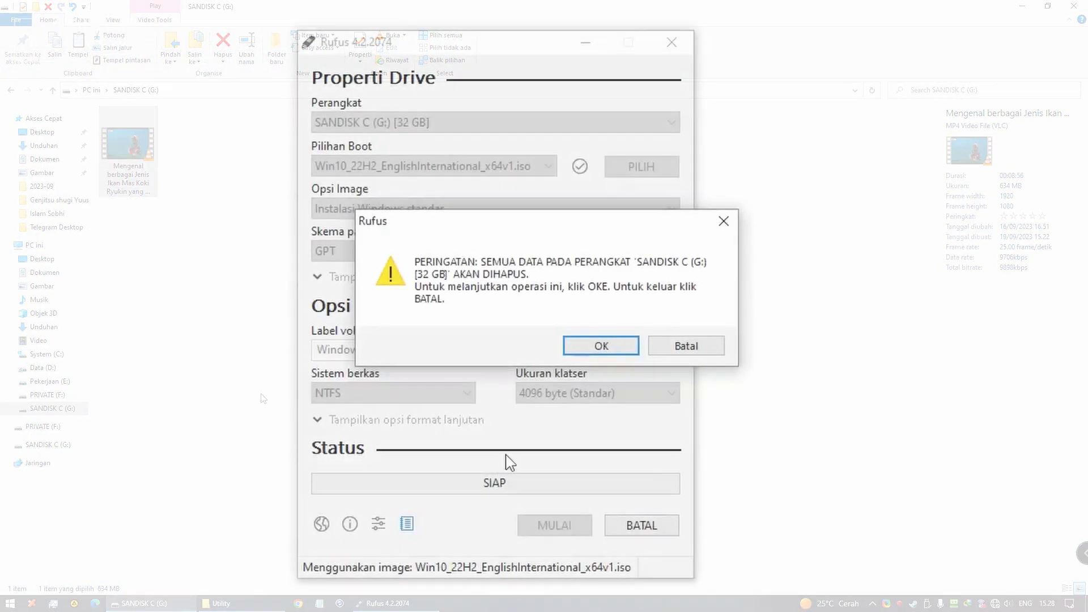
pyautogui.click(600, 346)
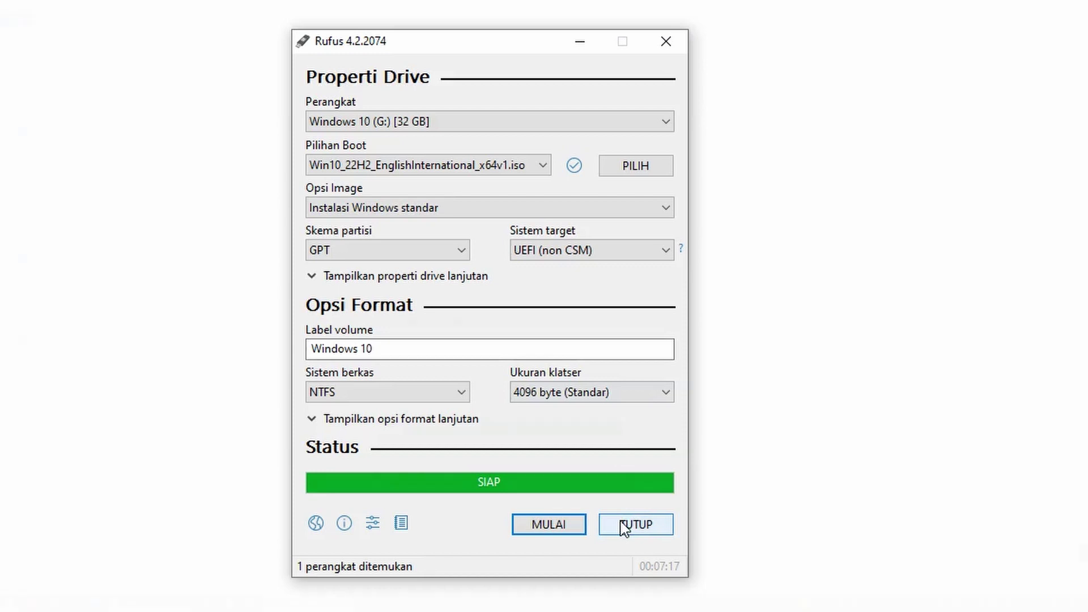
# - Close Rufus and open the Windows 10 (G:) drive in File Explorer to check its installation files
pyautogui.click(623, 527)
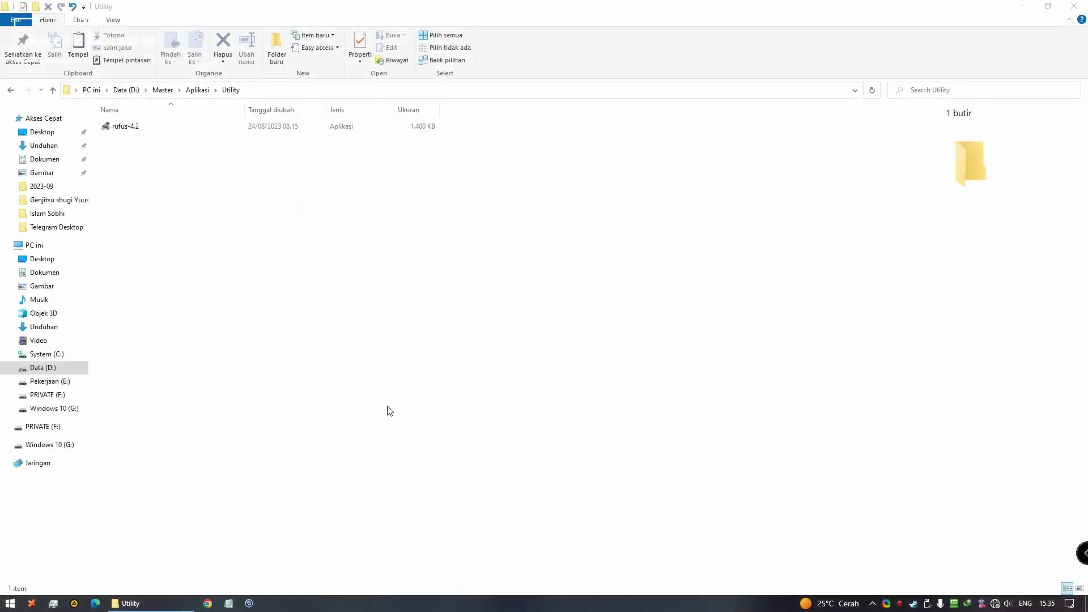
pyautogui.click(46, 412)
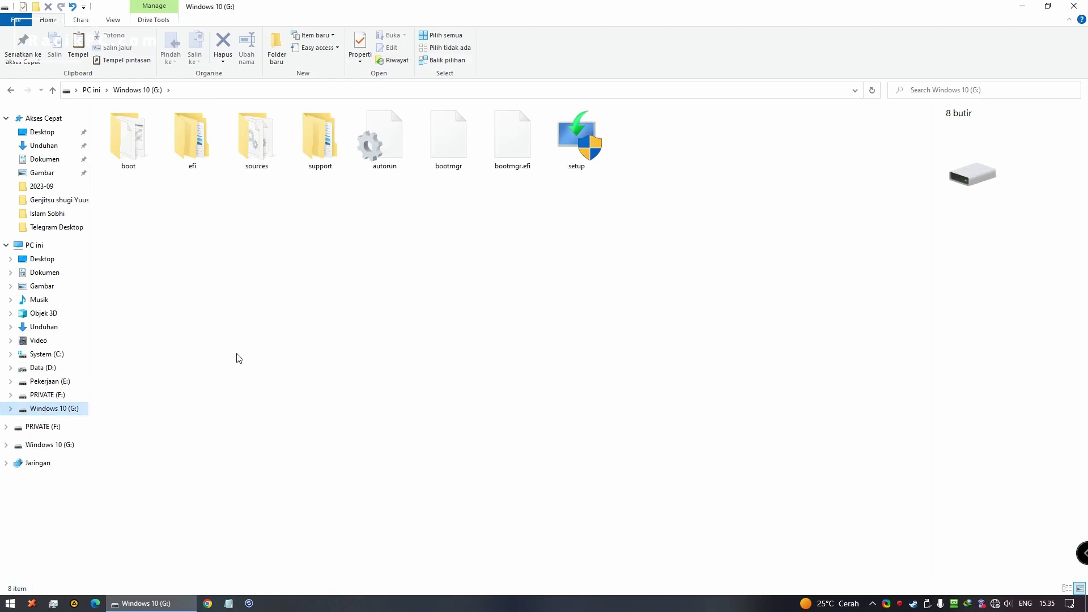